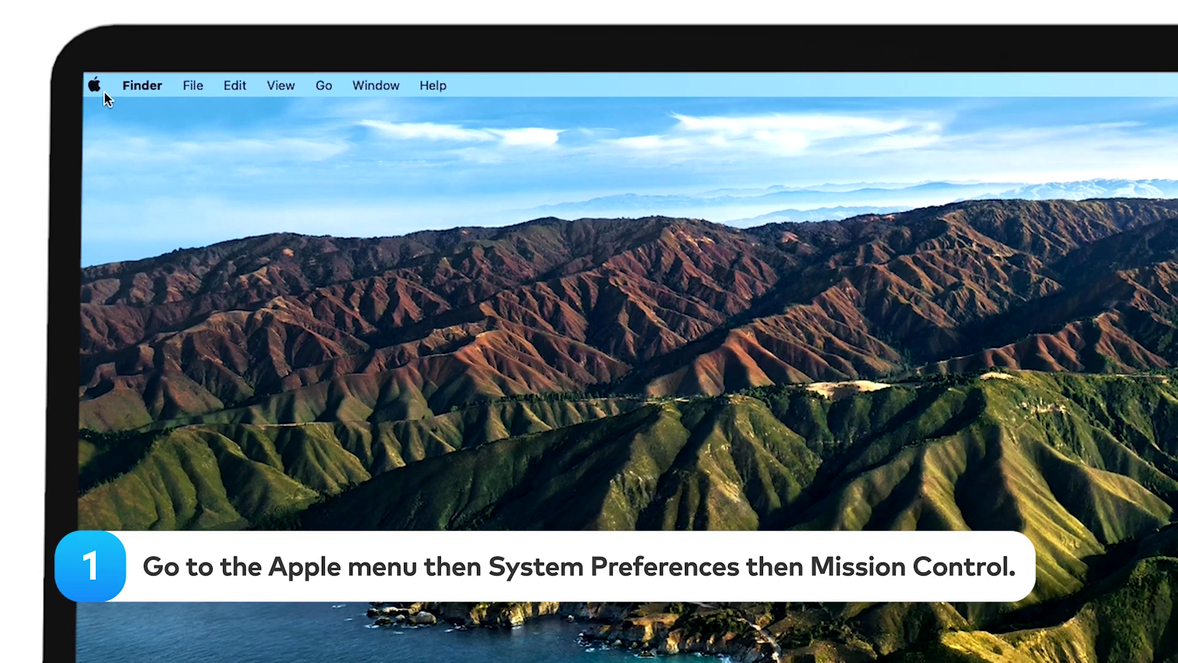
Go to the Mission Control pane of System Preferences via the Apple menu.
left_click(98, 89)
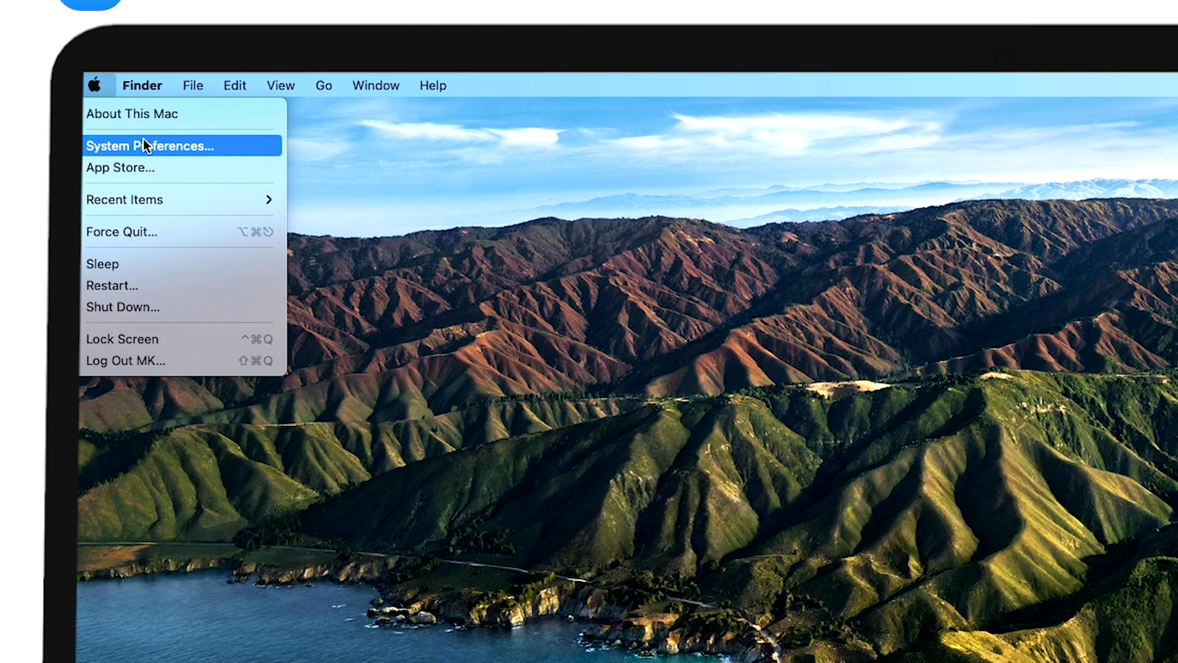
left_click(148, 145)
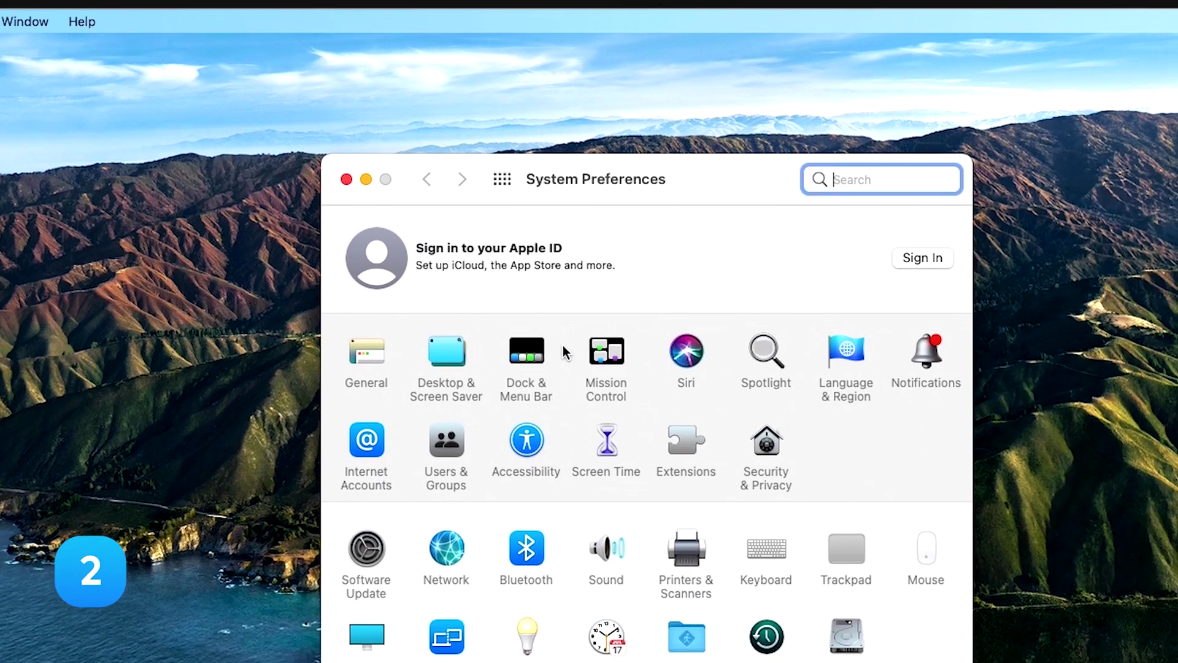
left_click(878, 405)
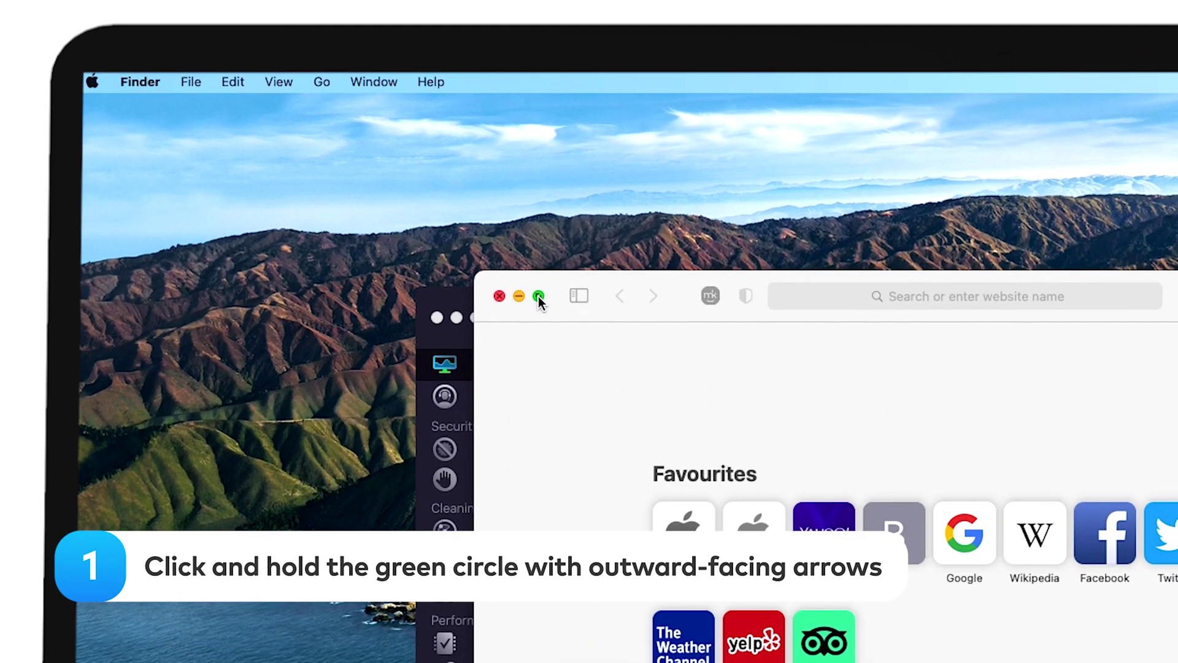
Tile Safari to the left half of the screen with MacKeeper filling the right half.
left_click(317, 176)
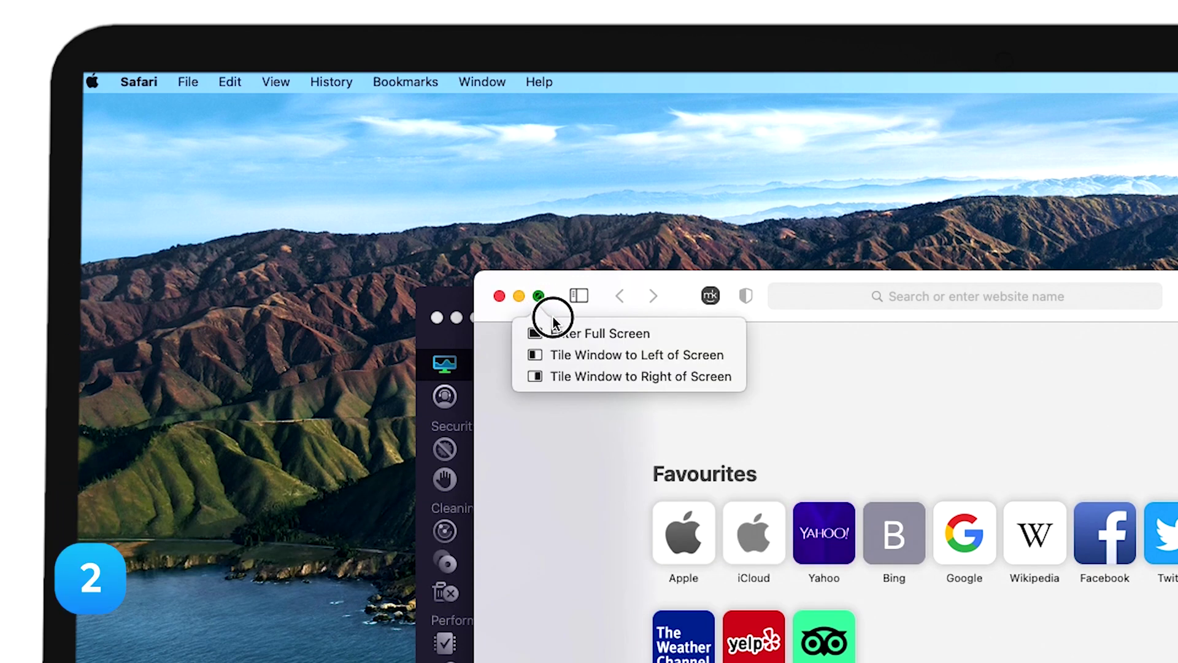
left_click(573, 353)
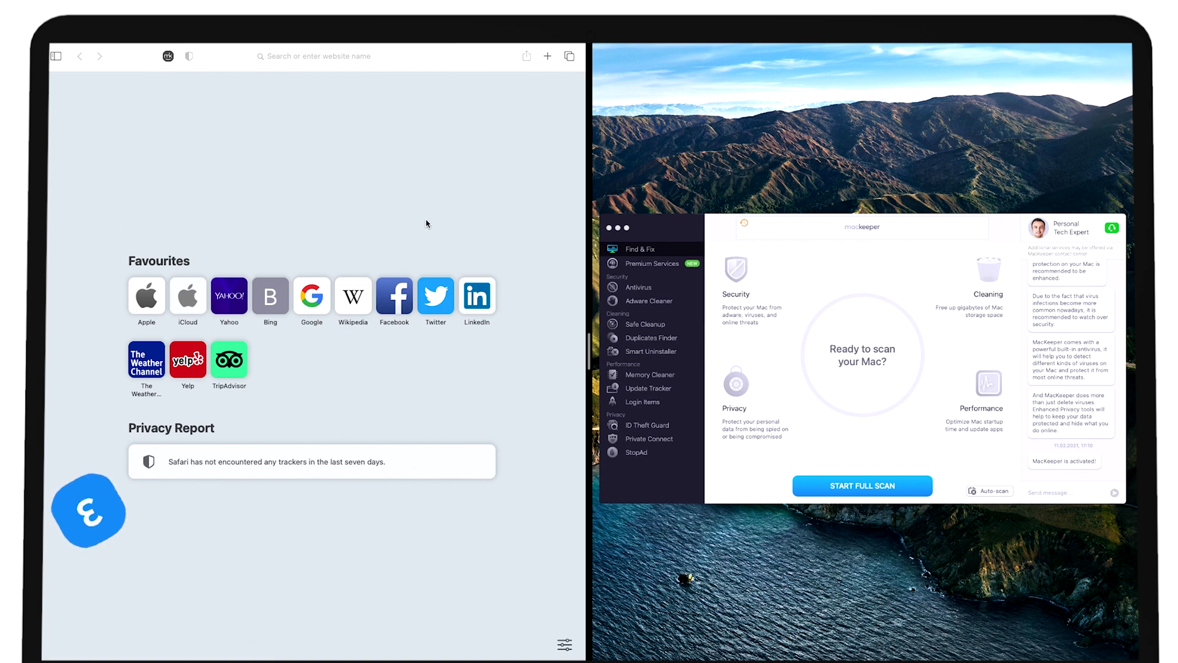
left_click(642, 234)
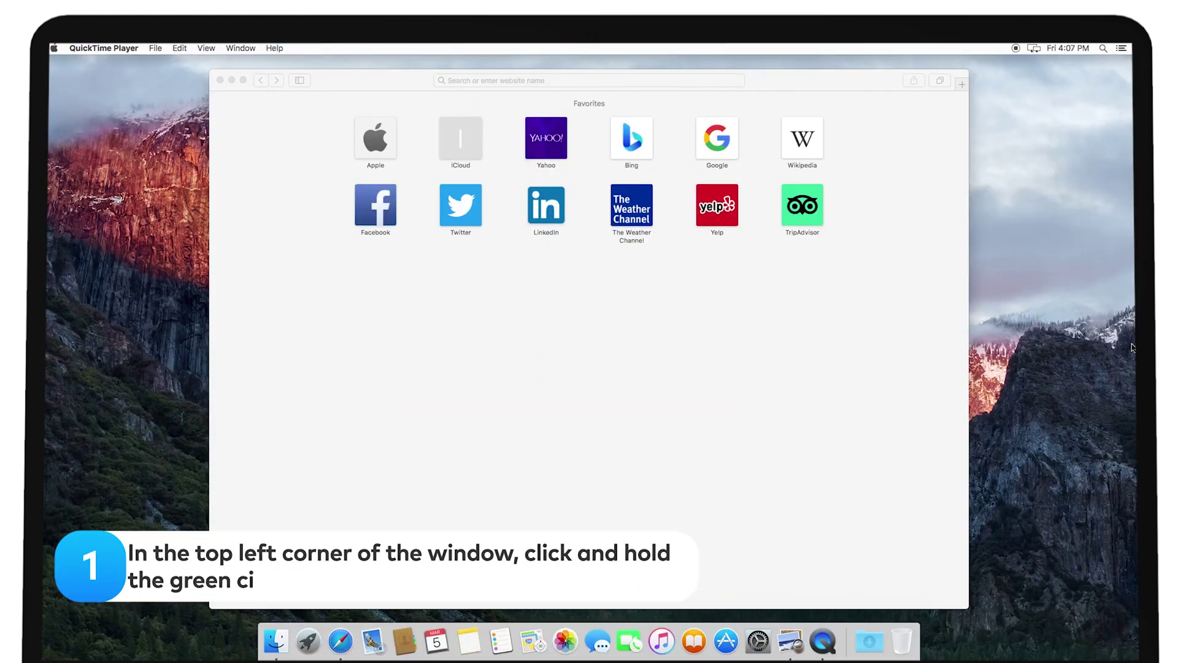
Bring Safari to the front and snap it into the left half of Split View.
left_click(576, 371)
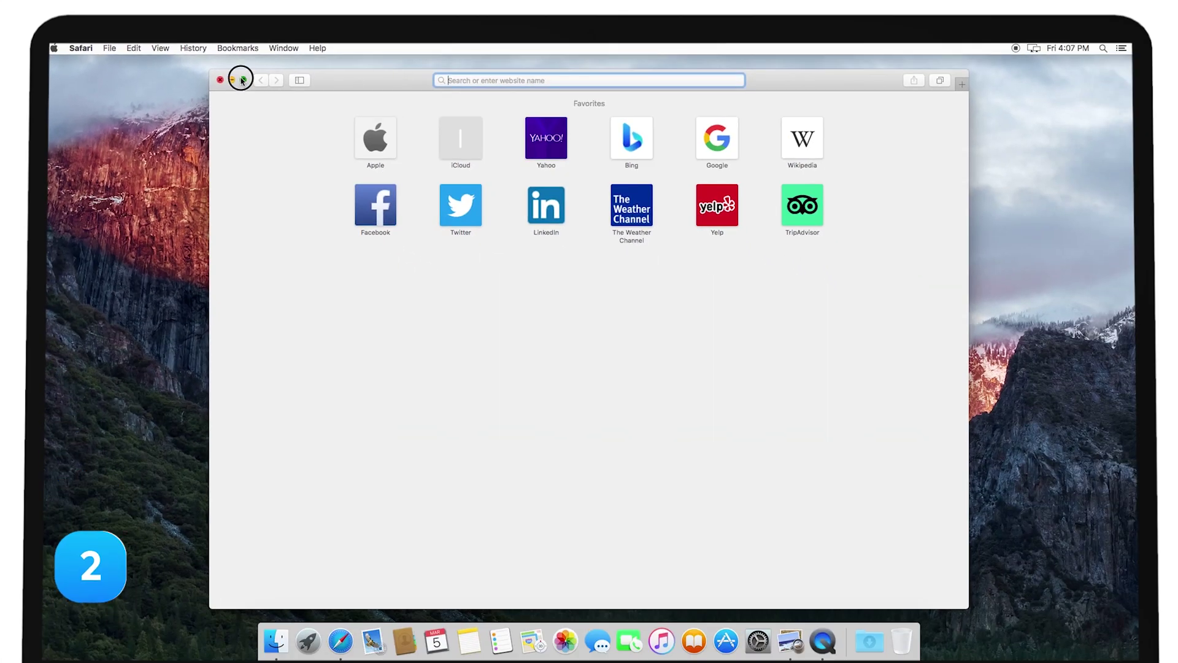
left_click(243, 80)
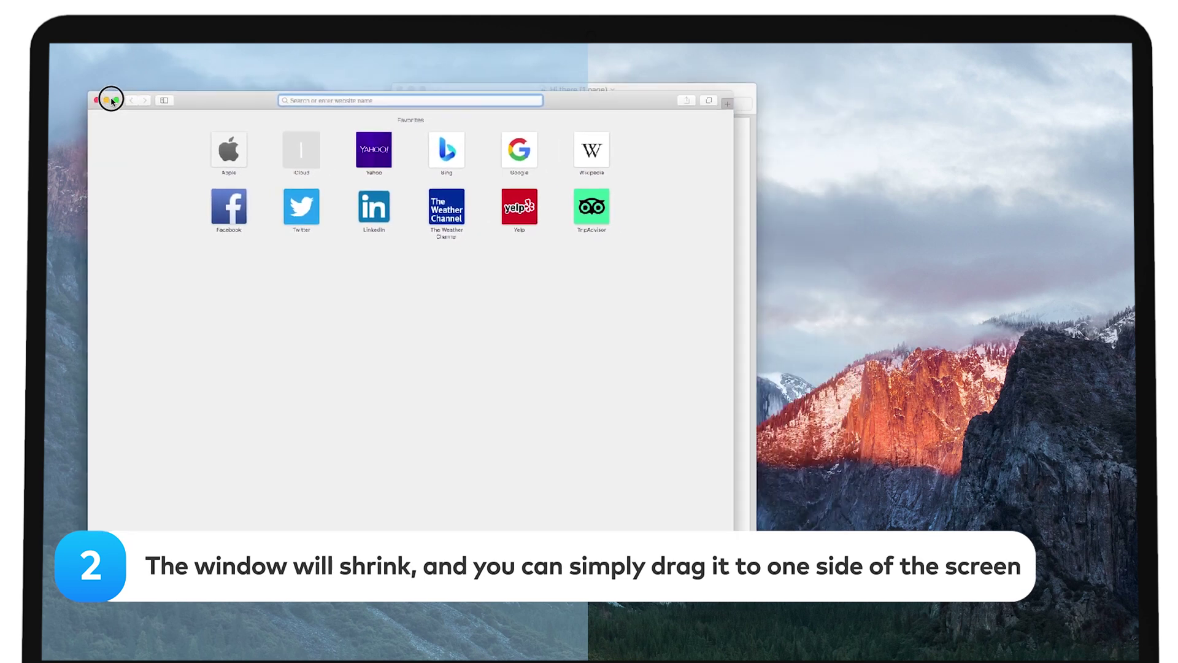
left_click_drag(242, 80, 67, 108)
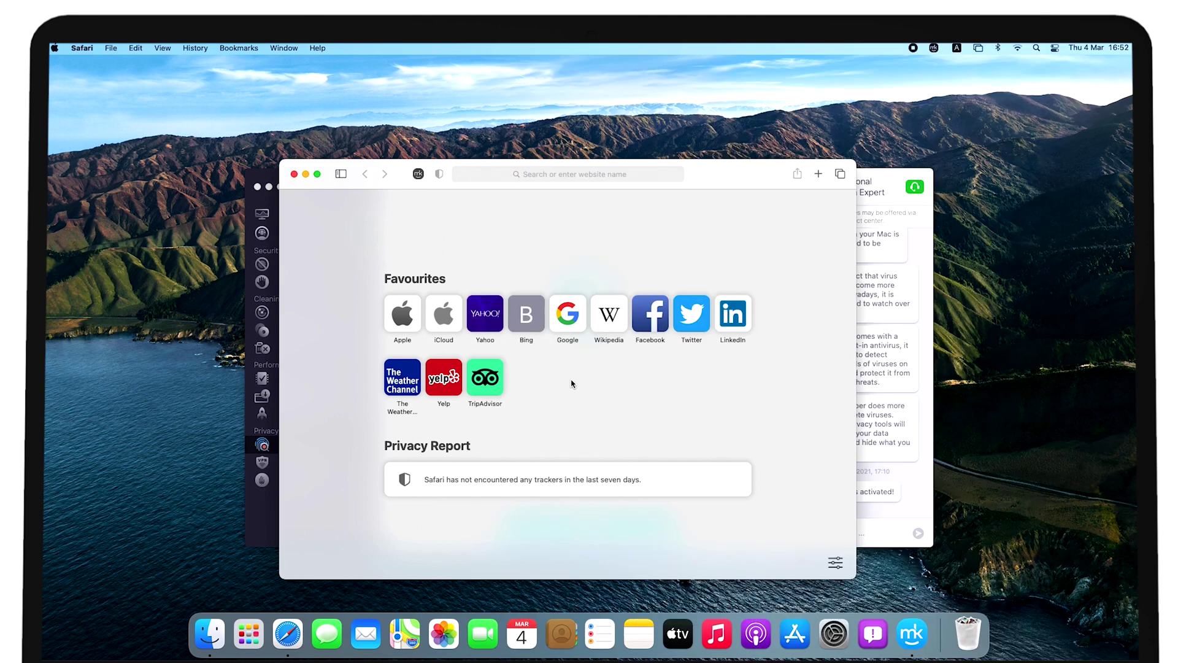
key("F3")
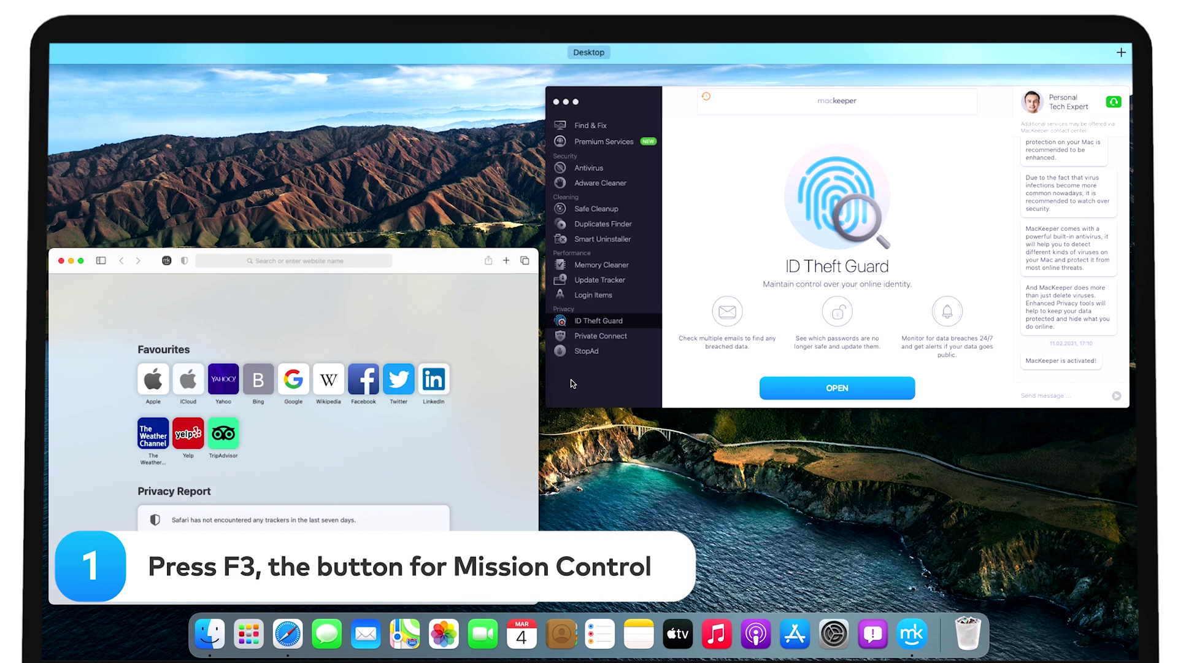
key("F3")
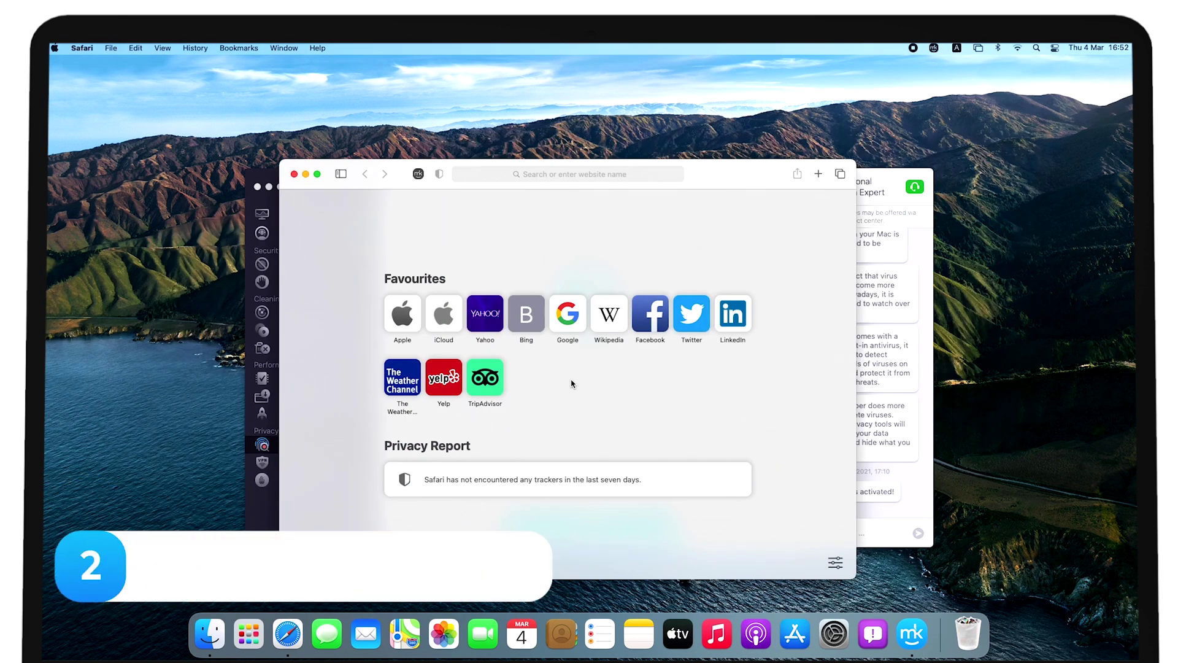
key("ctrl+Up")
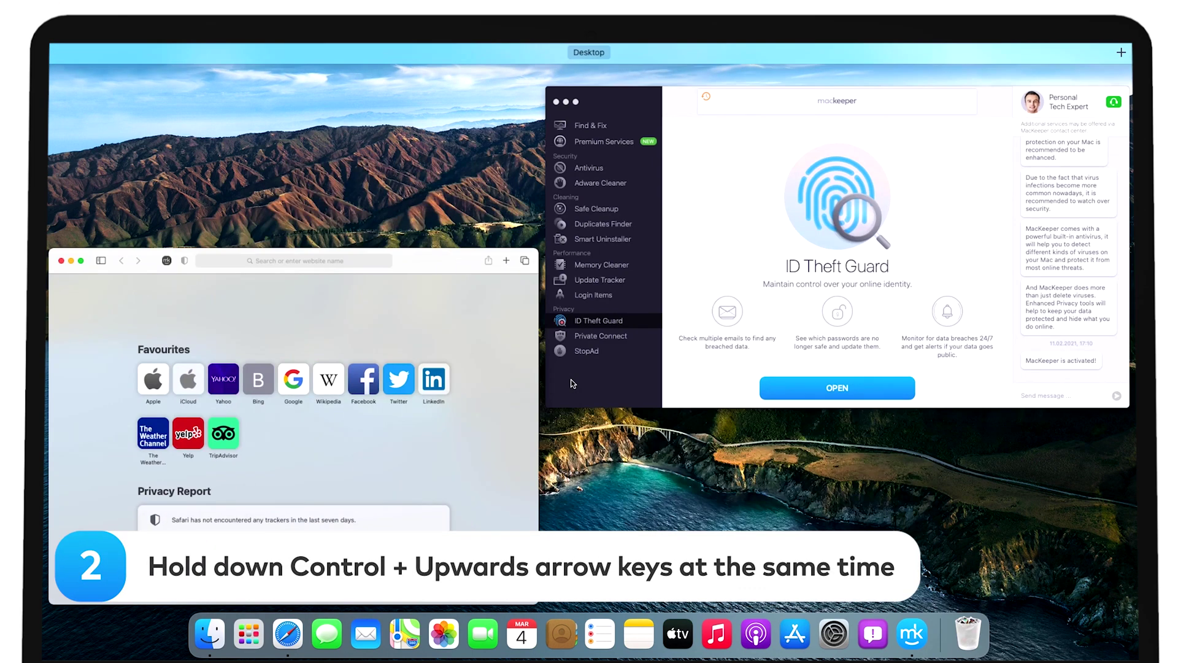
key("ctrl+Up")
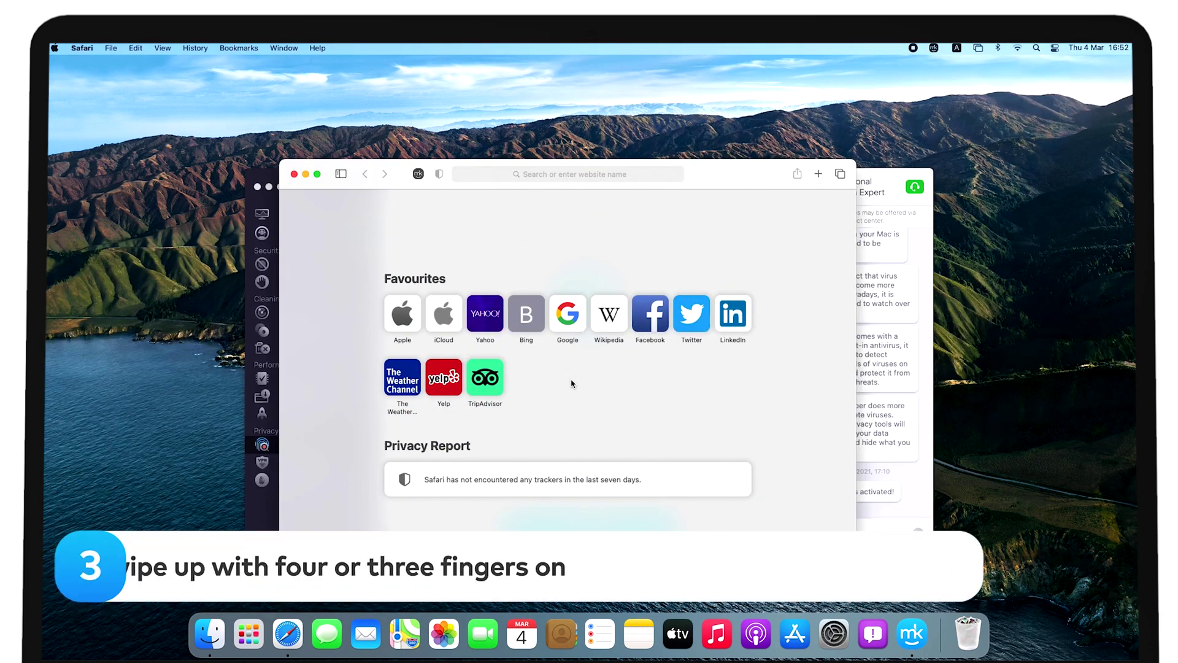
key("ctrl+Up")
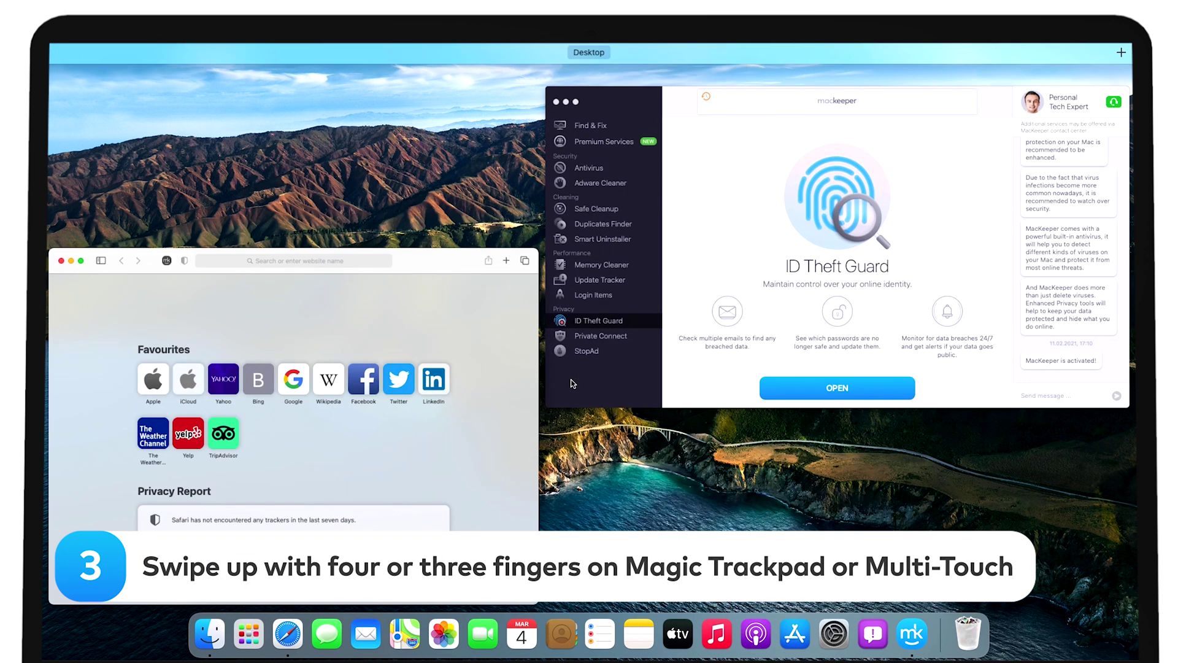
key("ctrl+Up")
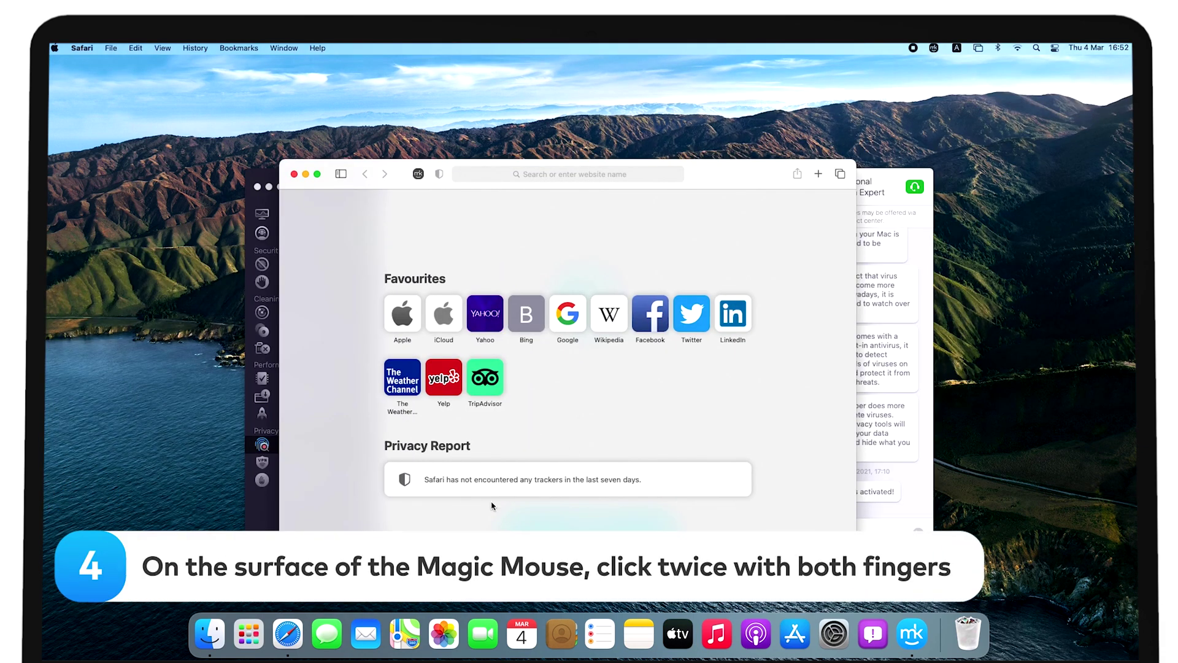
Launch Mission Control from Launchpad to spread out all open windows.
left_click(255, 634)
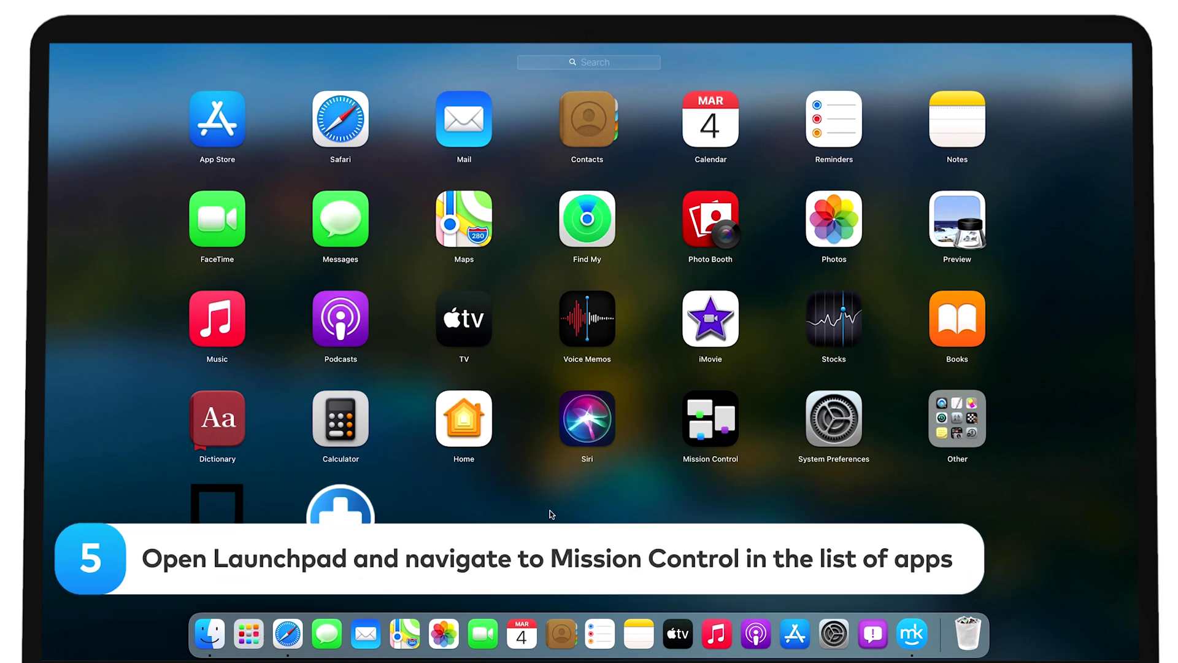
left_click(698, 445)
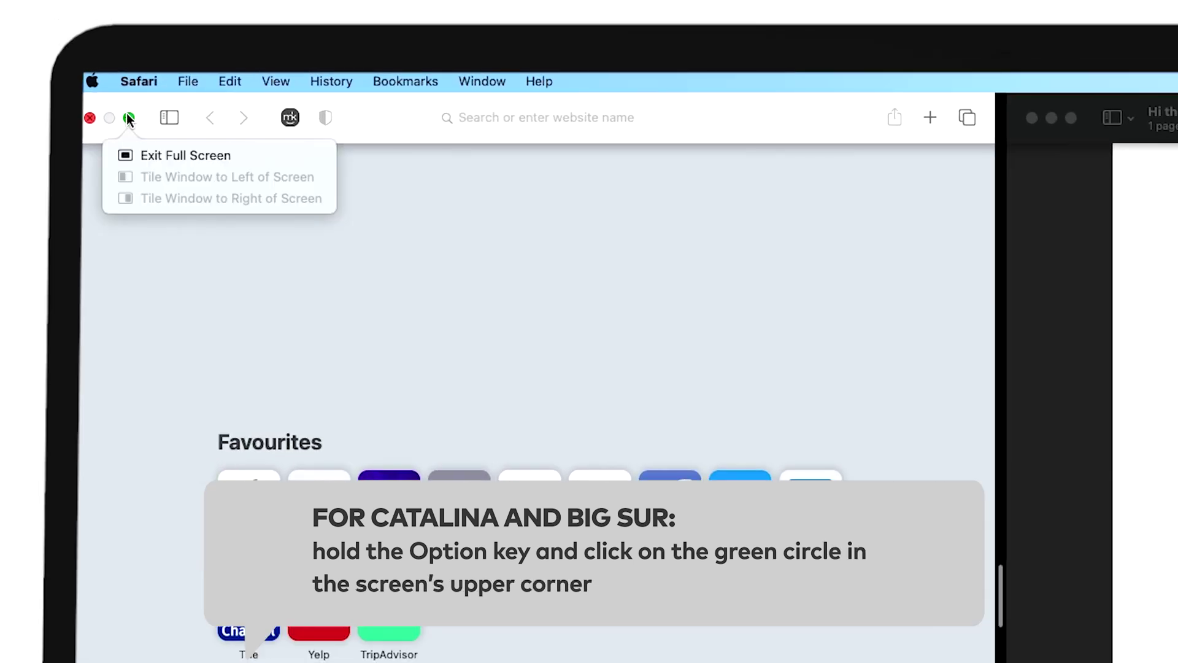
Hold Option over Safari's green button so the full-screen option becomes Zoom.
key("alt")
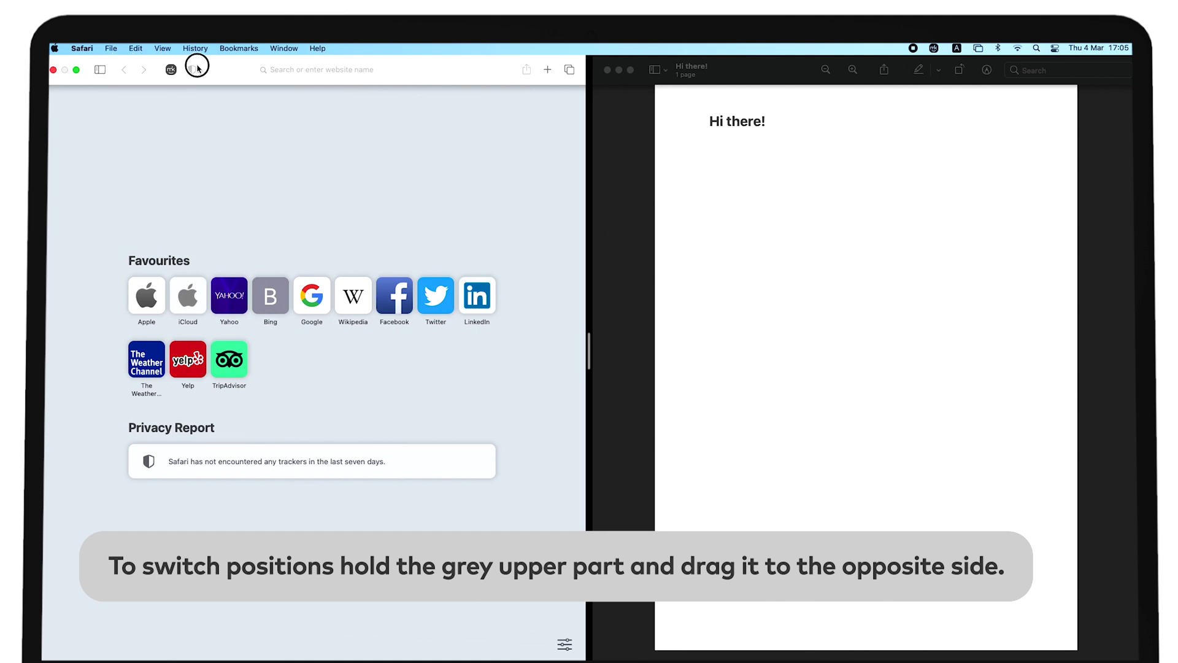
Drag Safari to the right half, then focus and scroll the Hi there! document.
left_click_drag(438, 69, 847, 66)
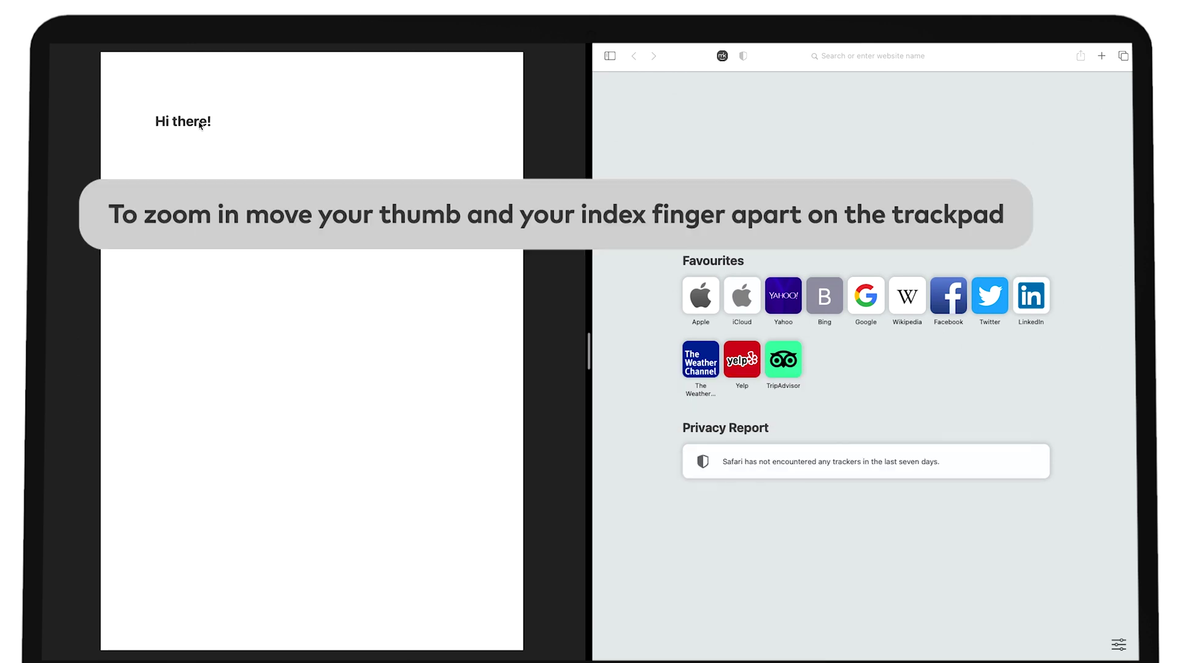
left_click(199, 125)
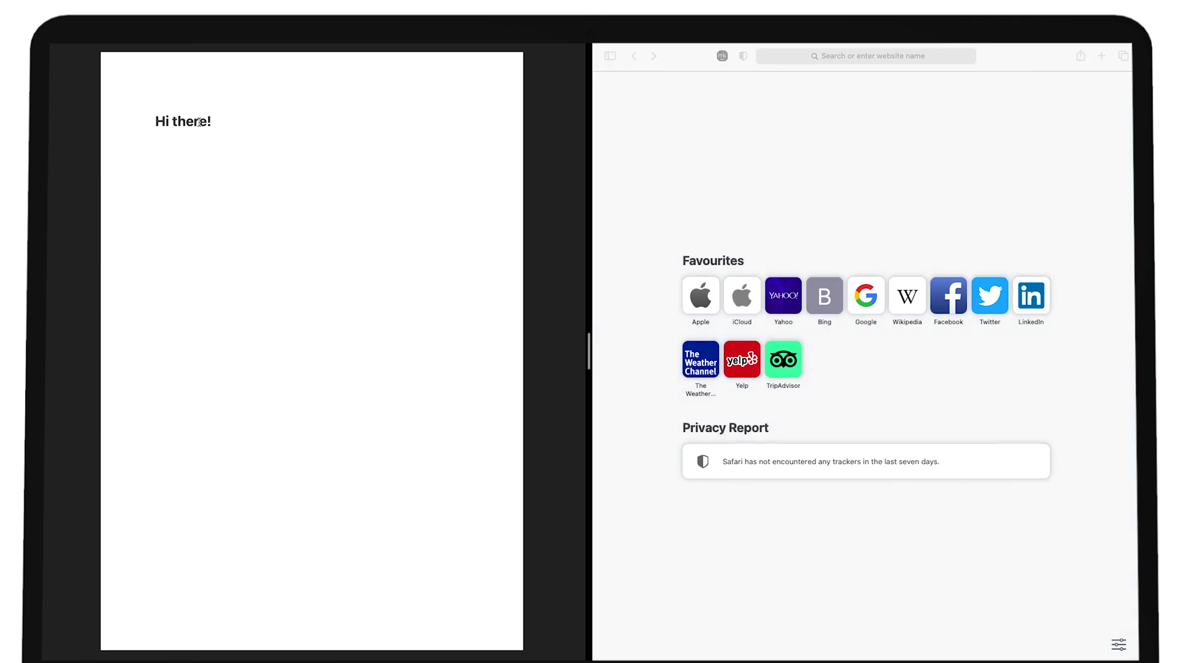
scroll(199, 122, "down", 5)
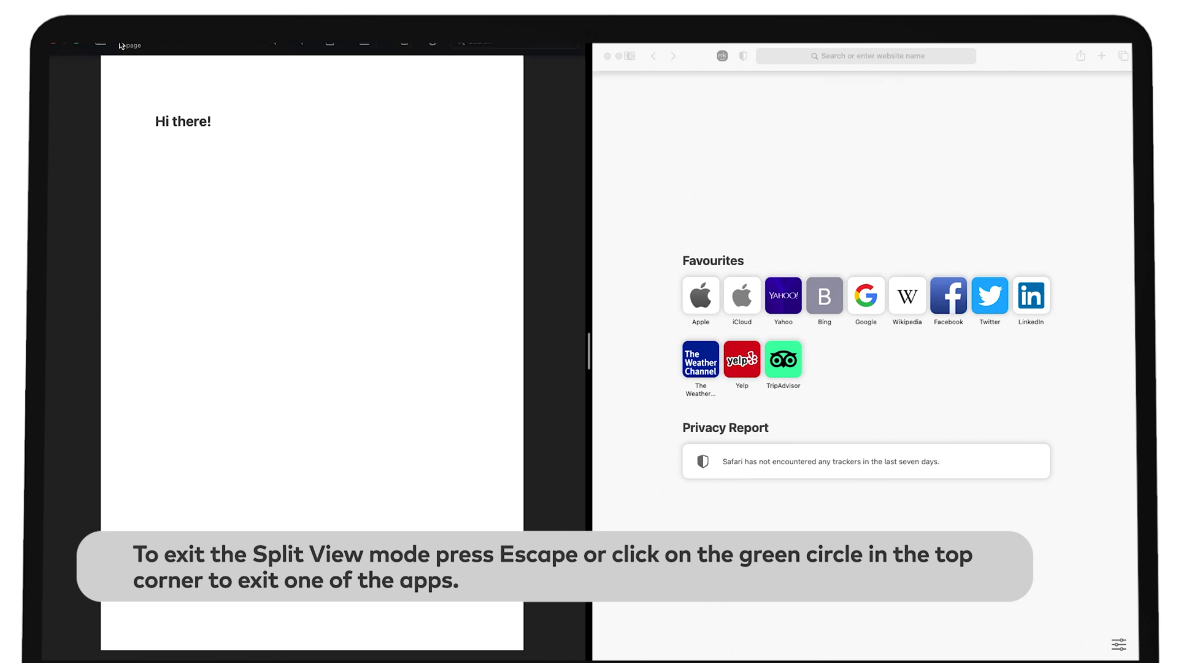
Exit Split View with Preview's green button, leaving Hi there! as a normal window.
left_click(79, 73)
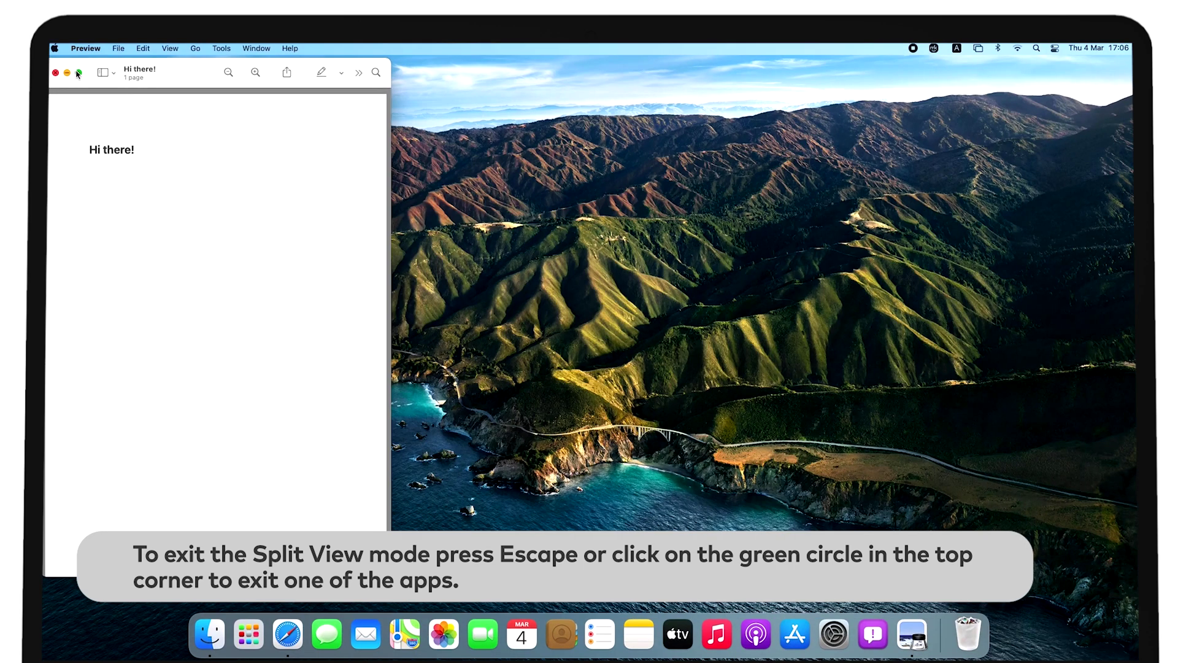